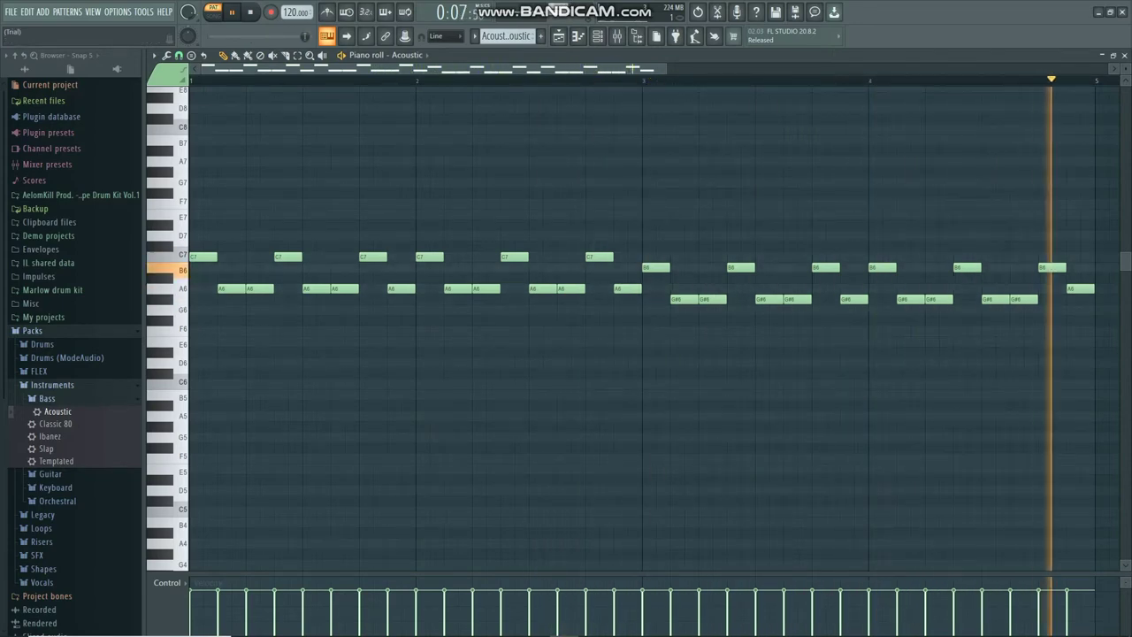
Stop and close the Acoustic pattern, and audition the Classic 80 pattern in the piano roll before returning to the playlist.
key("space")
left_click(1124, 55)
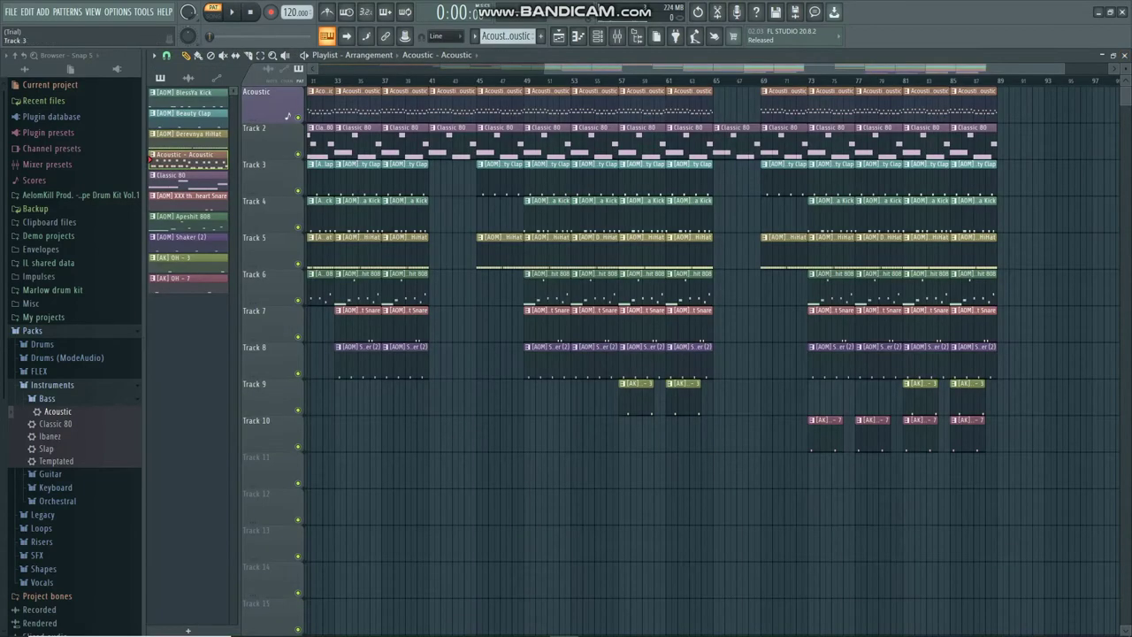
key("F7")
key("space")
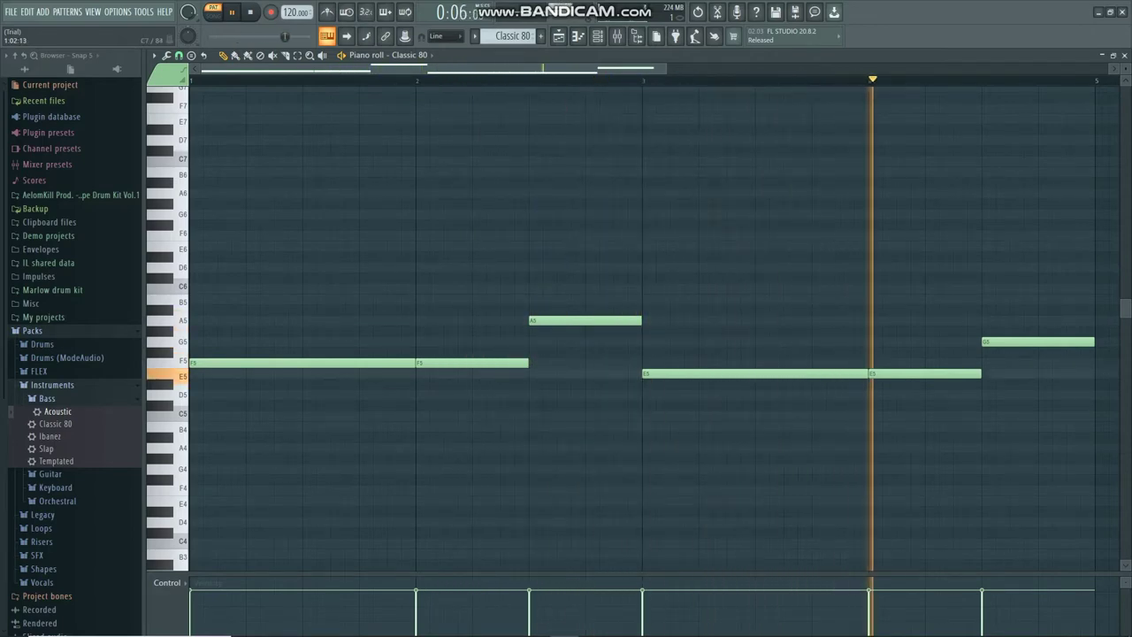
key("space")
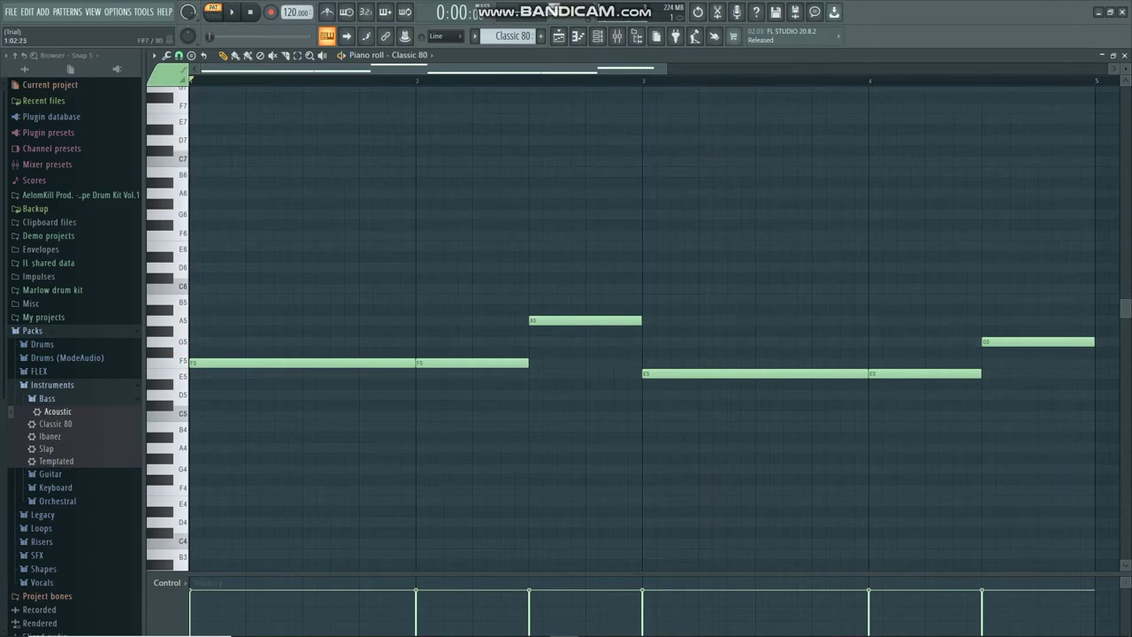
left_click(1124, 54)
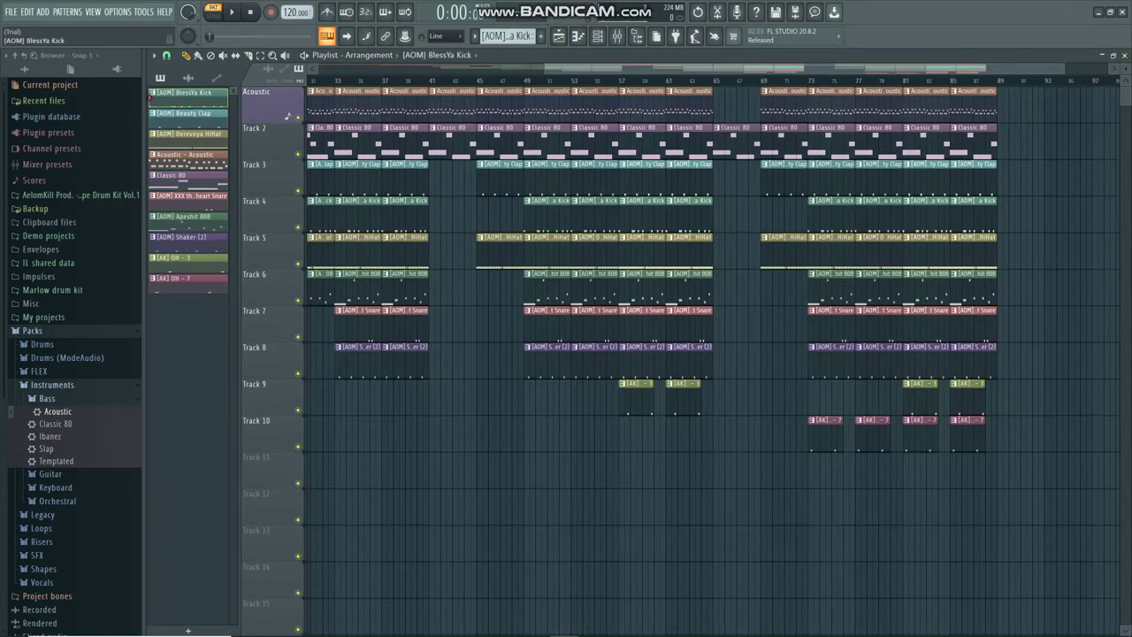
Audition the [AOM] BlessYa Kick pattern in the piano roll, and return to the playlist.
key("F7")
key("space")
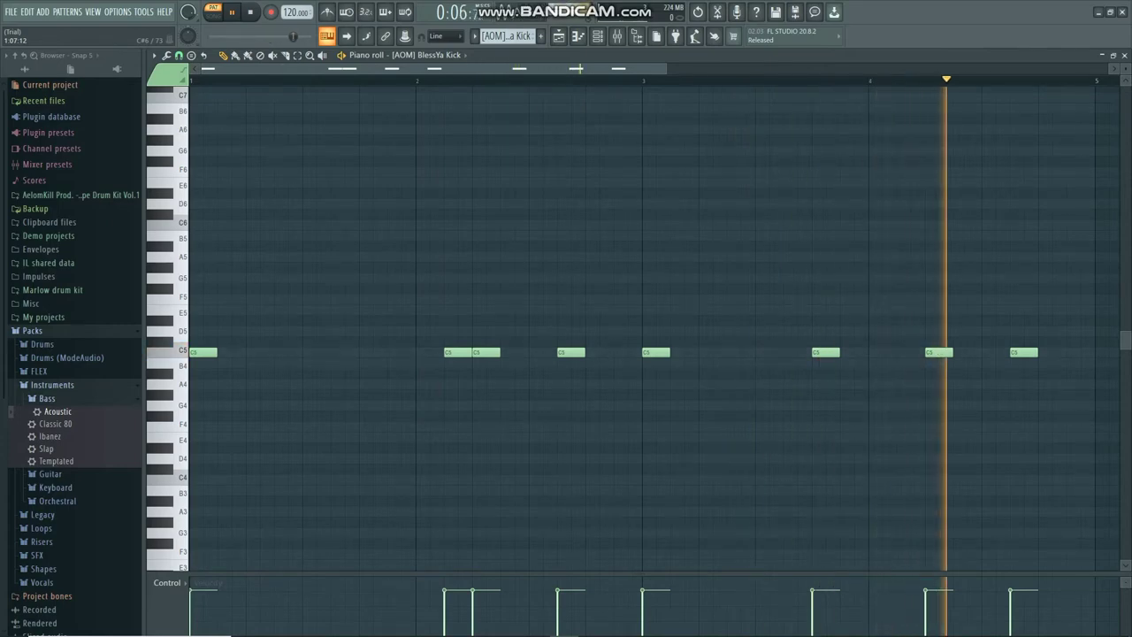
key("space")
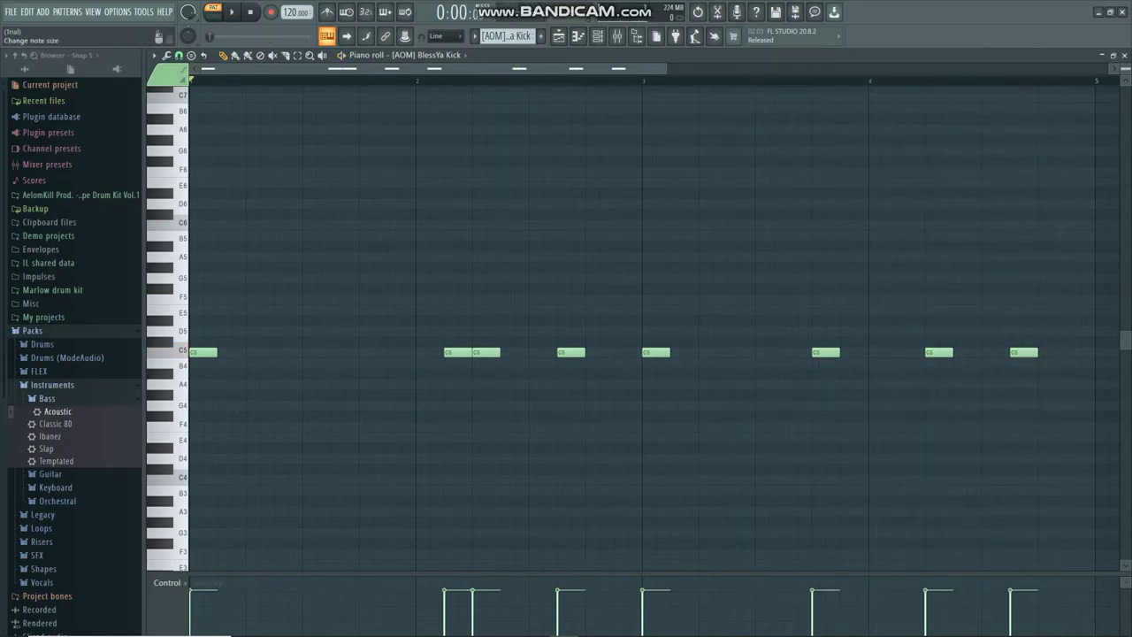
left_click(1124, 55)
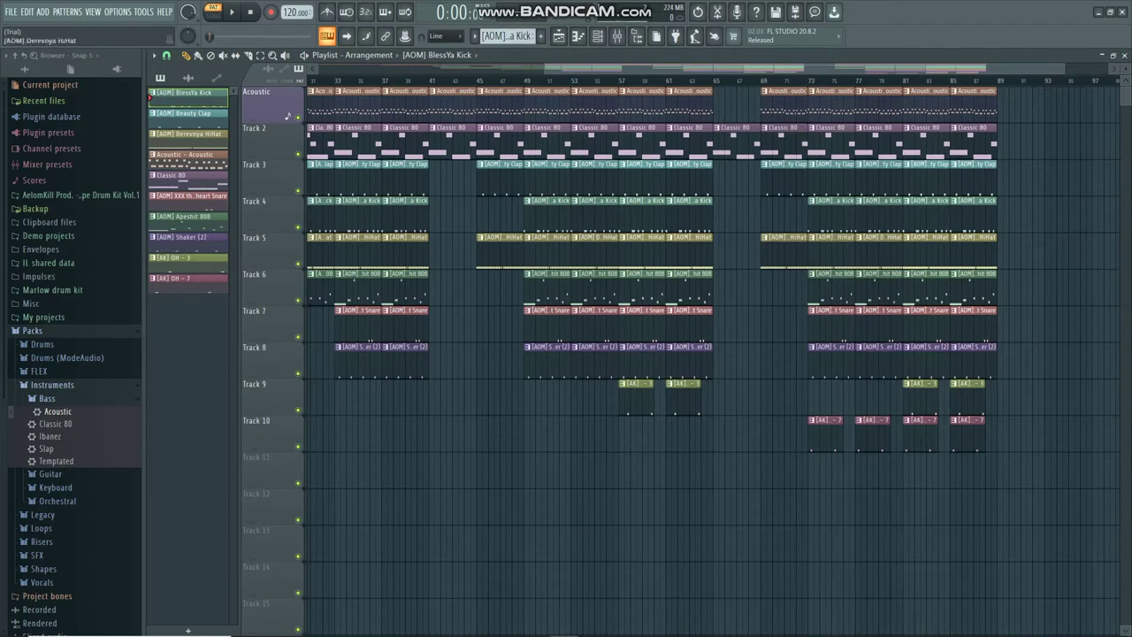
Play through the [AOM] Derevnya HiHat pattern in the piano roll, and close it.
key("F7")
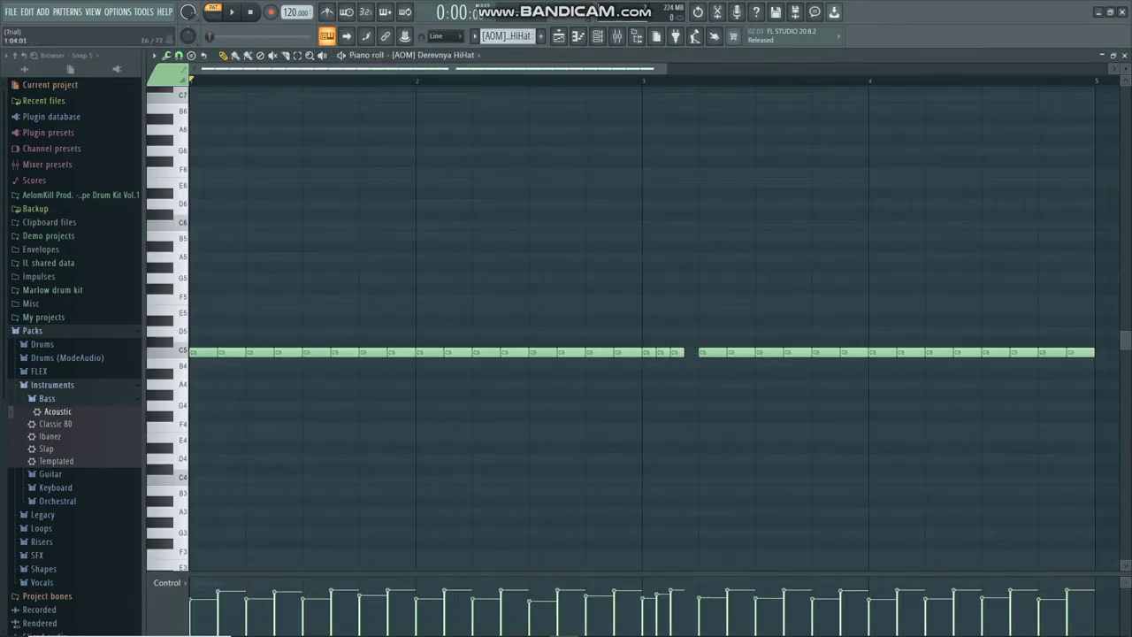
key("space")
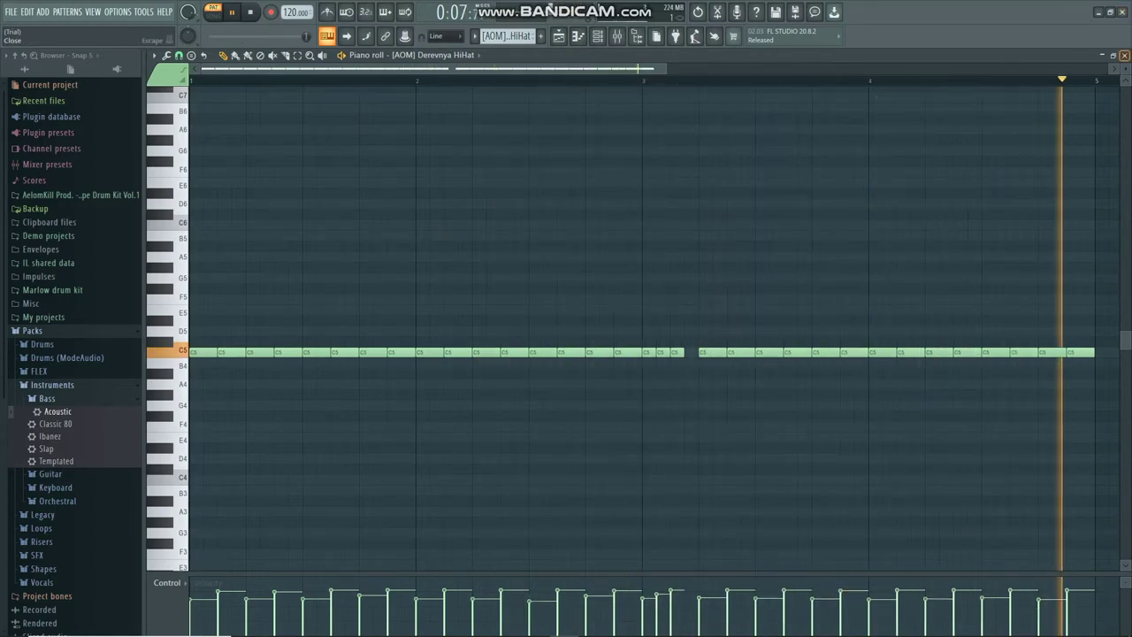
left_click(1124, 55)
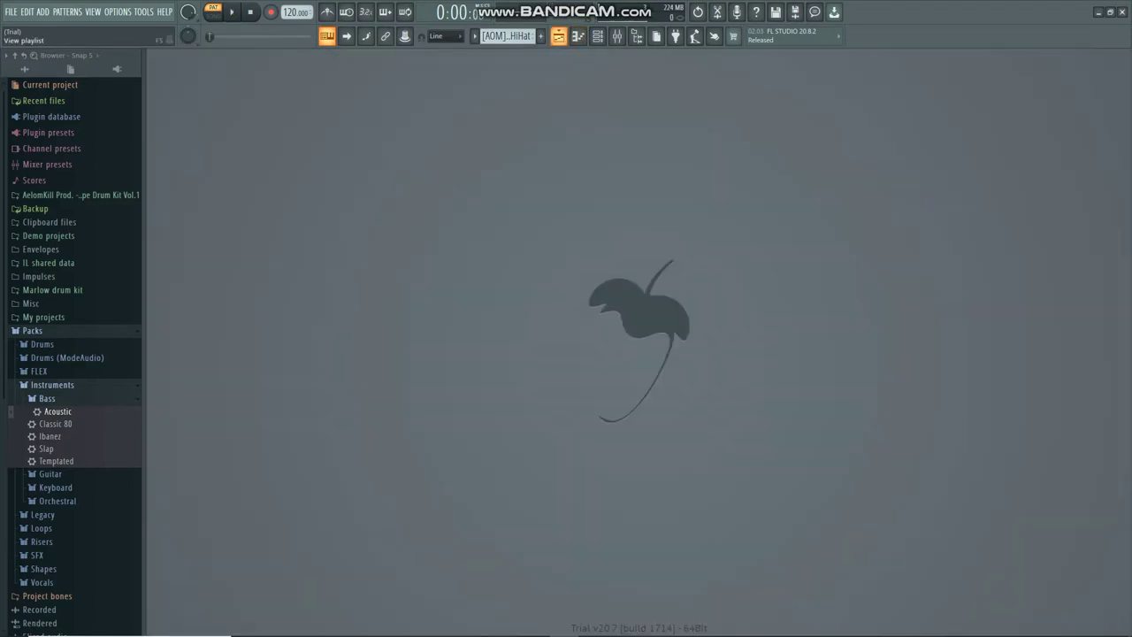
Reopen the playlist and audition the [AOM] Beauty Clap pattern's notes in the piano roll.
left_click(558, 35)
left_click(187, 114)
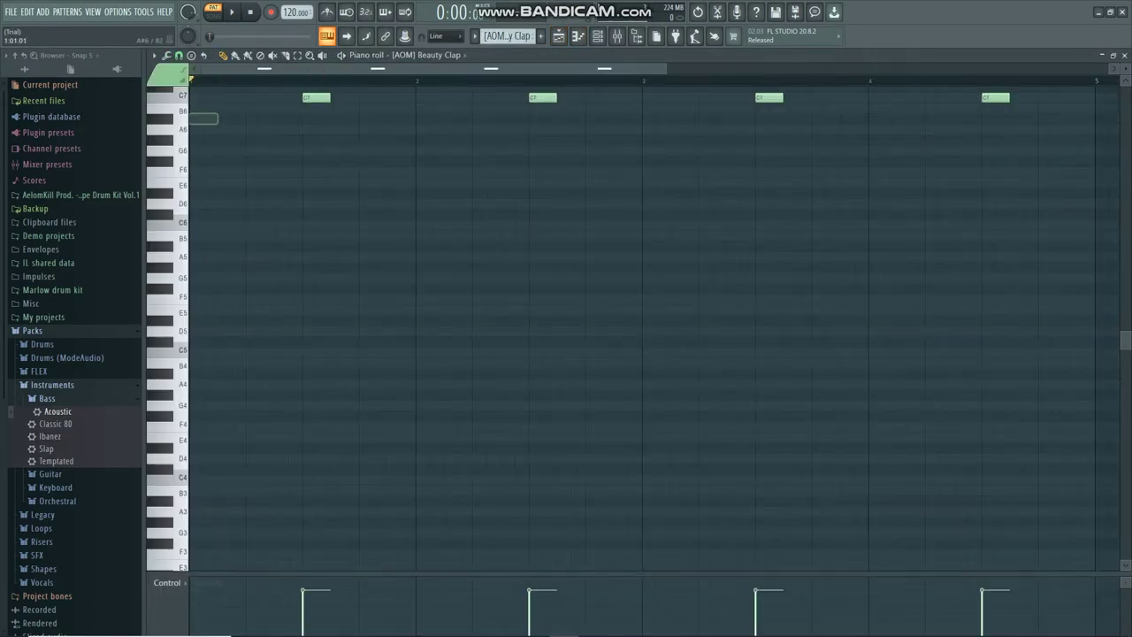
scroll(641, 327, "up", 5)
key("space")
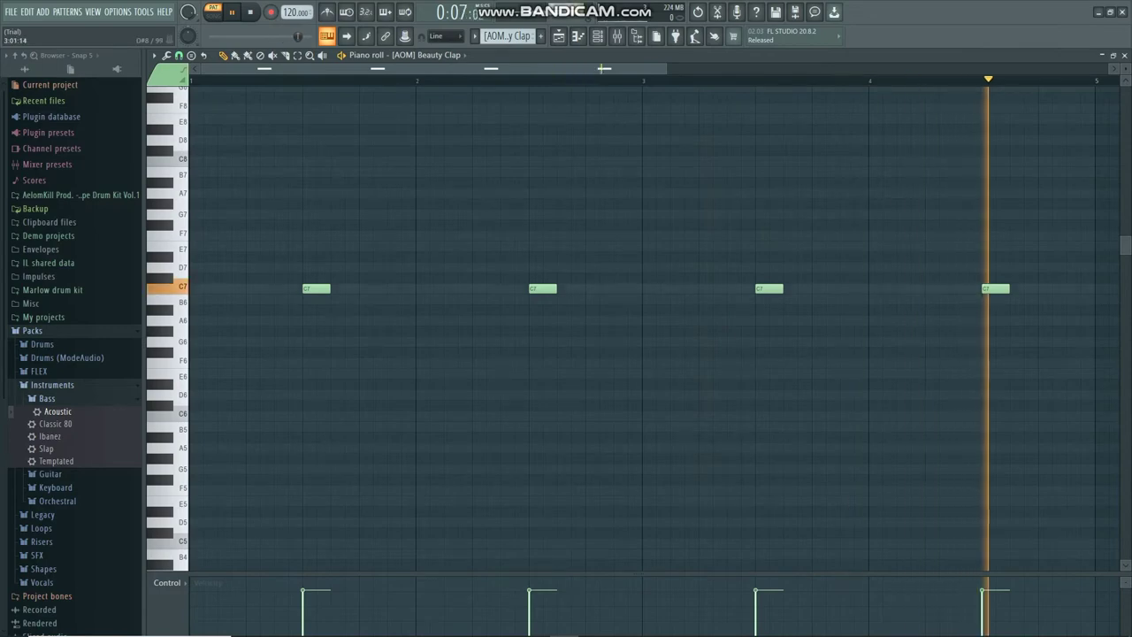
key("space")
left_click(1124, 55)
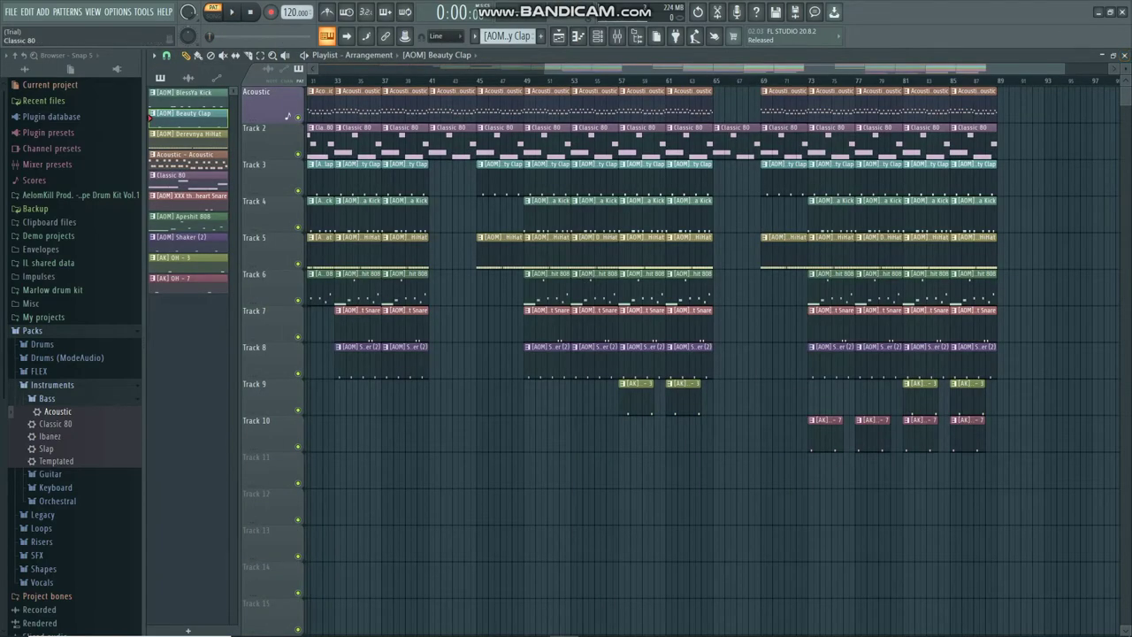
Audition the [AOM] Apeshit 808 pattern's bass notes in the piano roll, and return to the playlist.
key("F7")
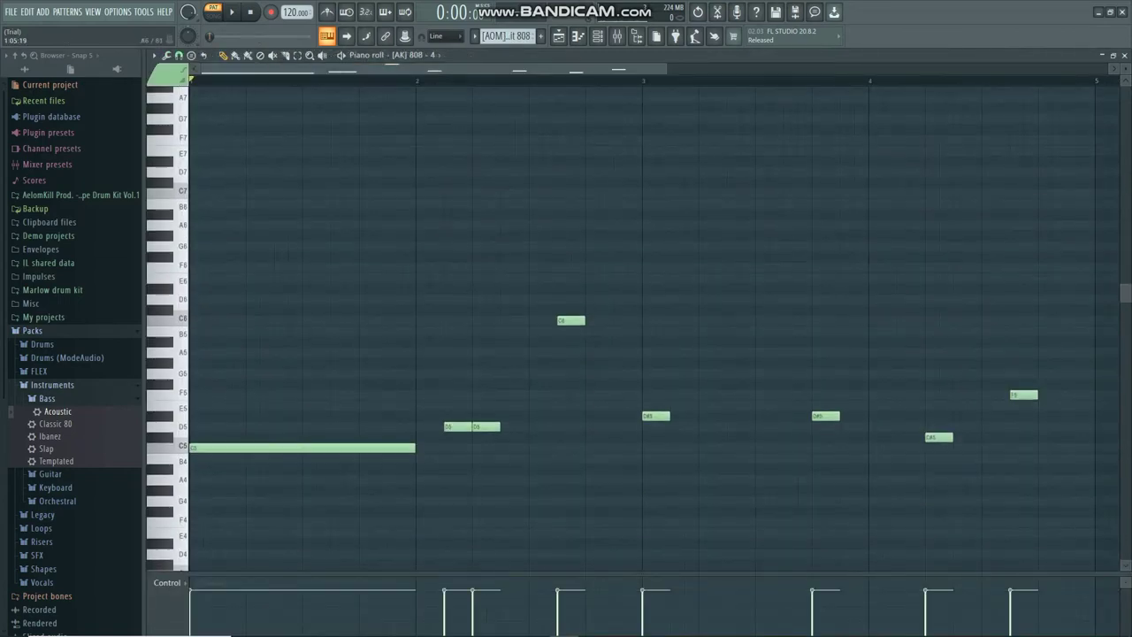
key("space")
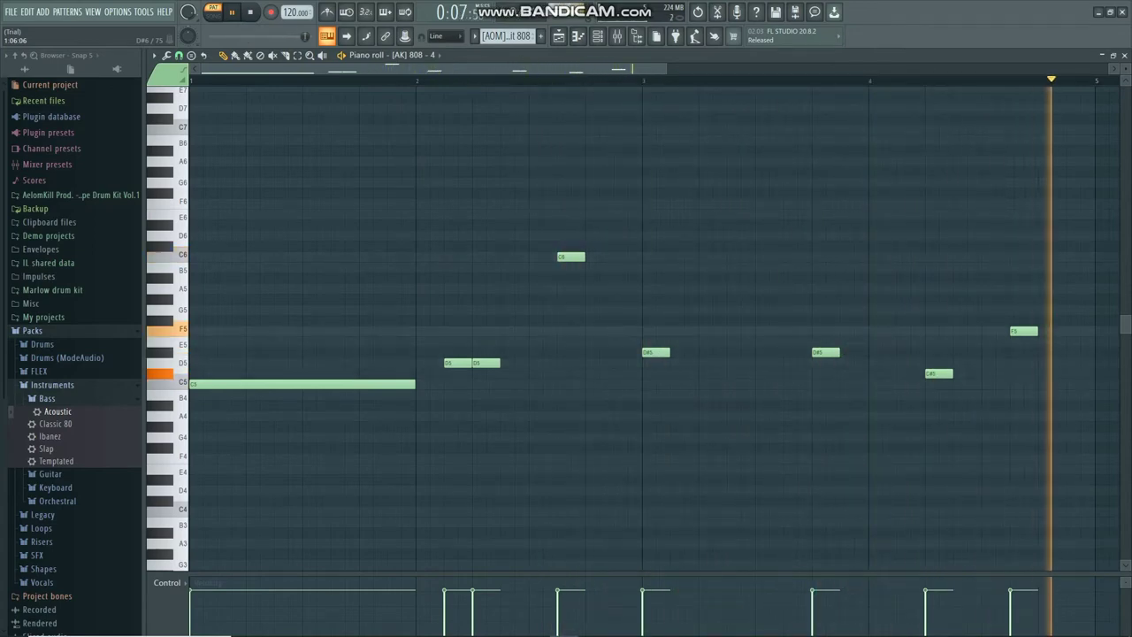
key("space")
left_click(1124, 55)
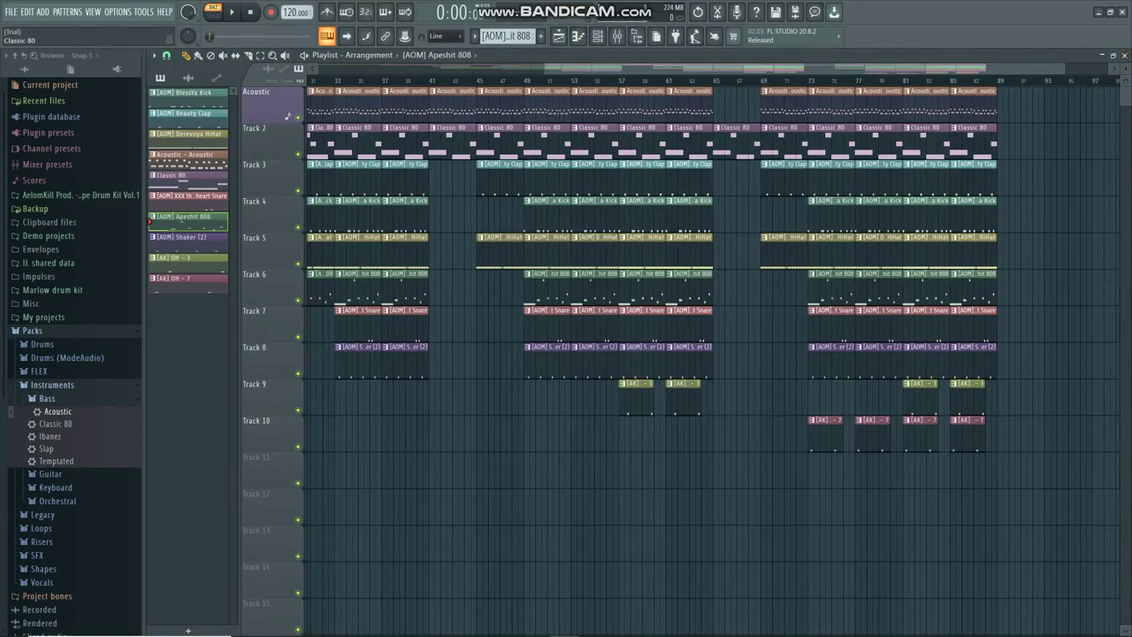
Select the [AOM] XXX the remedy for a broken heart Snare pattern, play it in the piano roll, and close it.
left_click(187, 197)
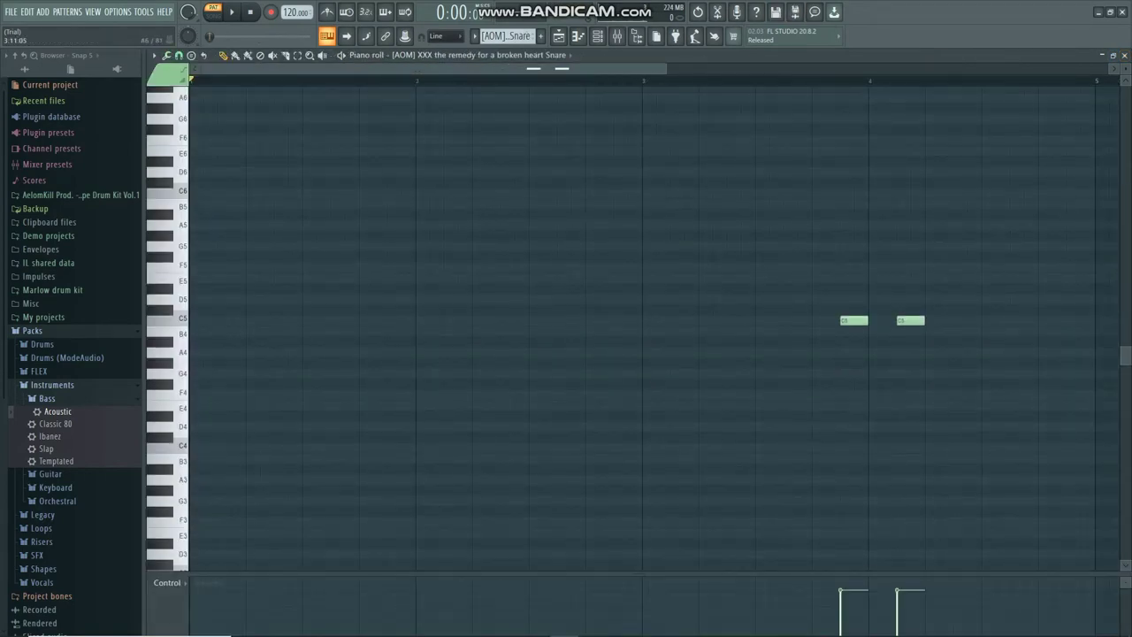
key("space")
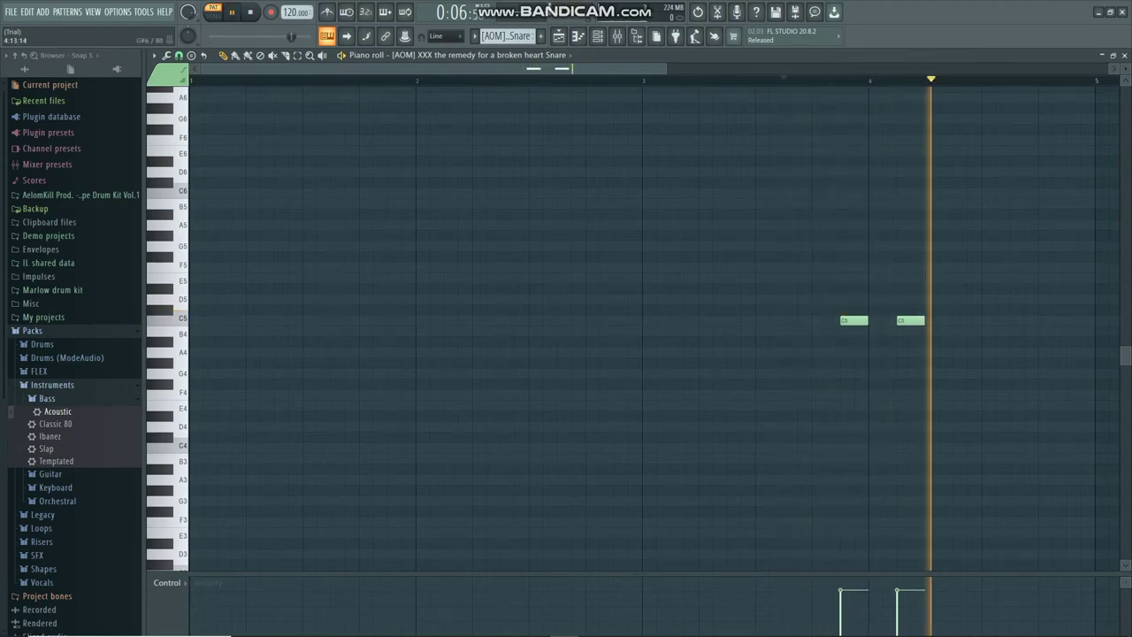
key("space")
left_click(1124, 55)
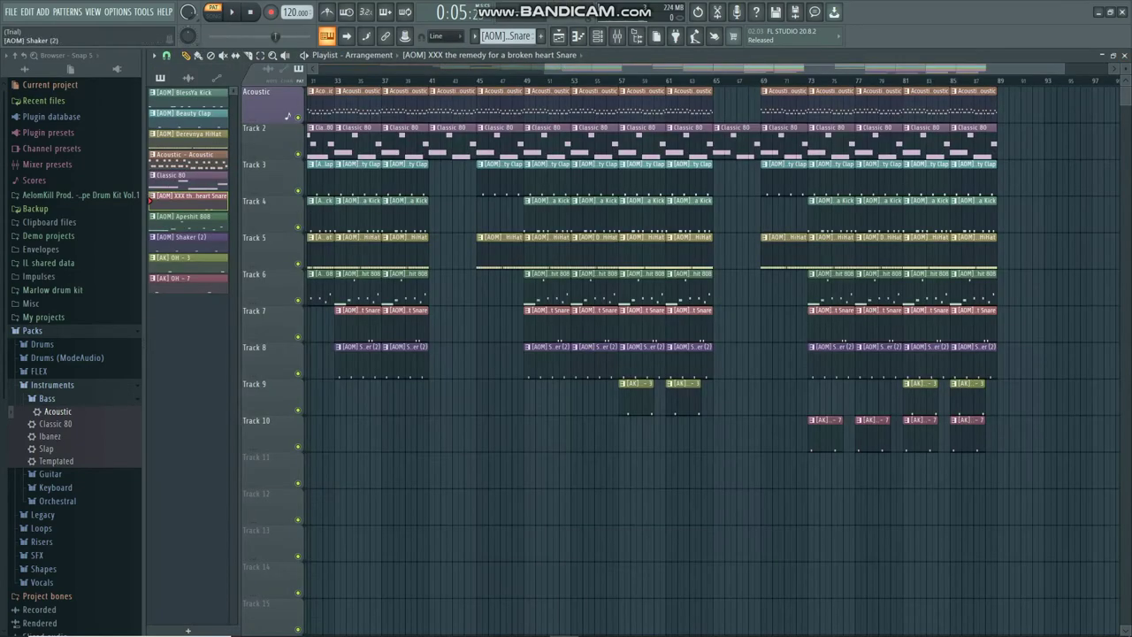
Audition the [AOM] Shaker (2) and [AK] OH - 7 patterns, and play the full arrangement from the start in Song mode.
left_click(187, 237)
key("space")
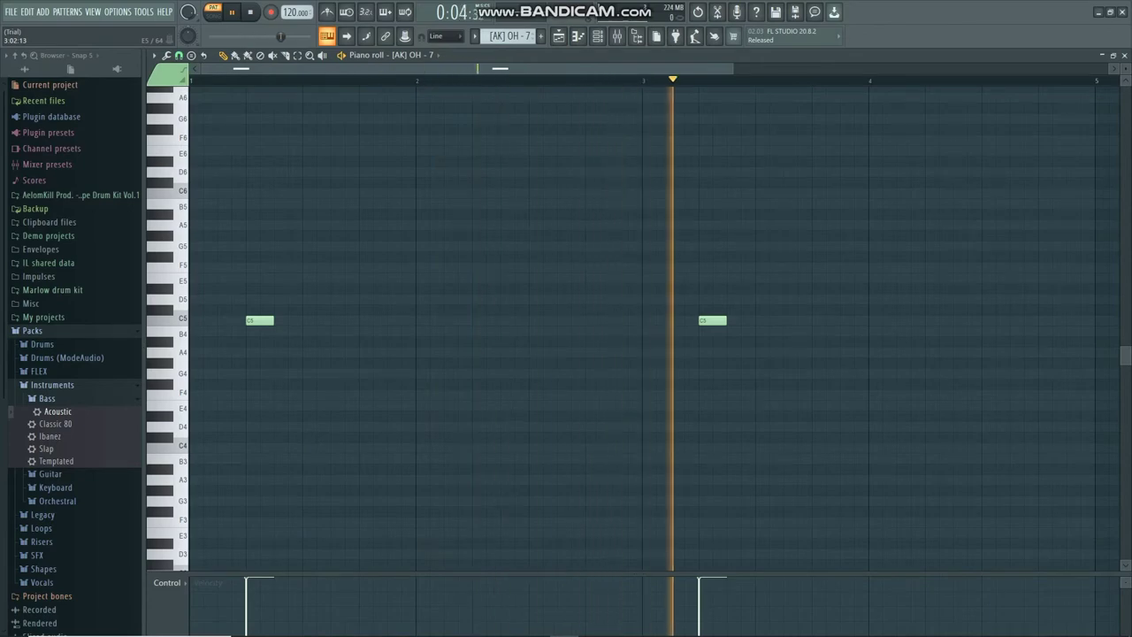
key("space")
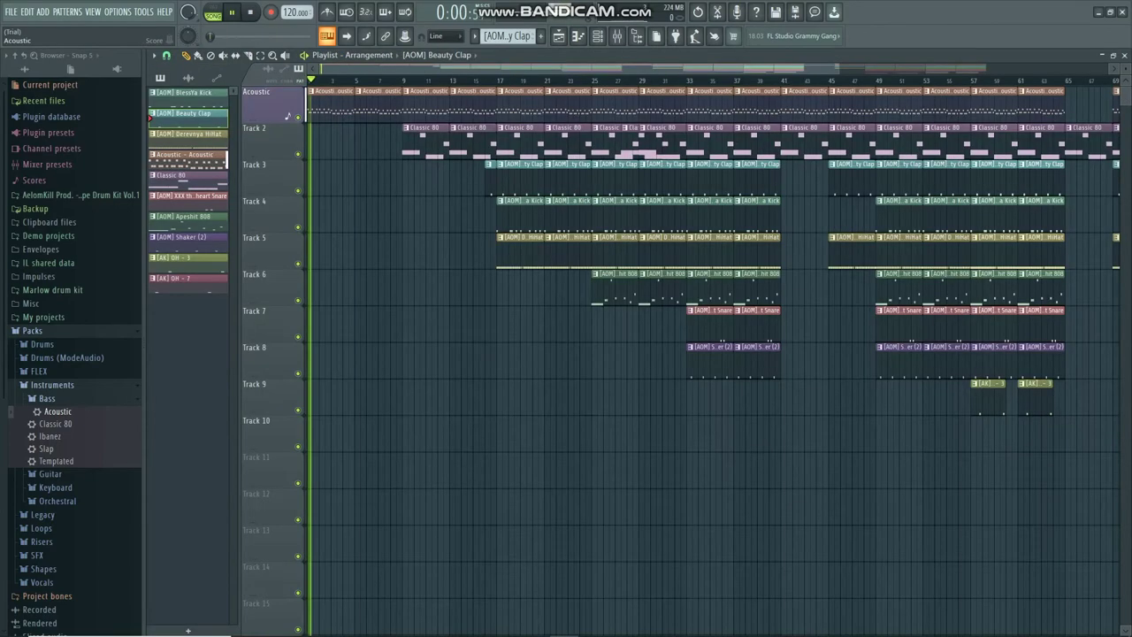